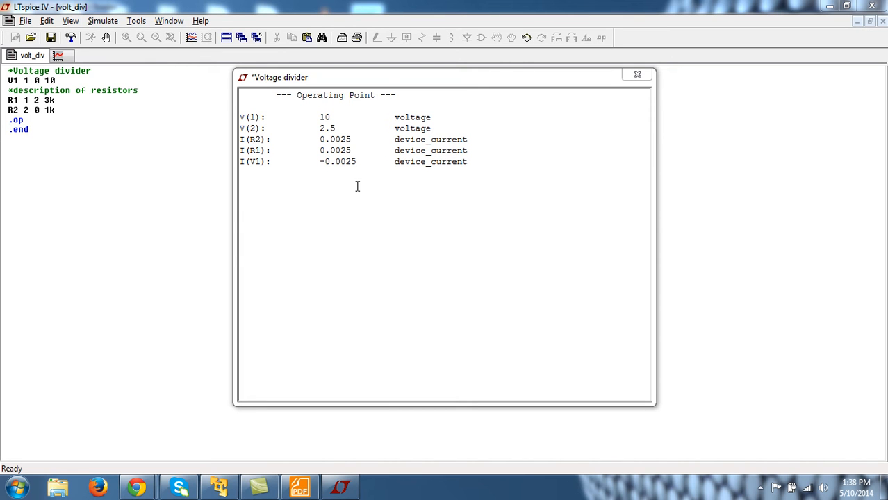
# Check the PDF tutorial, return to the simulator and close the operating-point results.
pyautogui.click(299, 487)
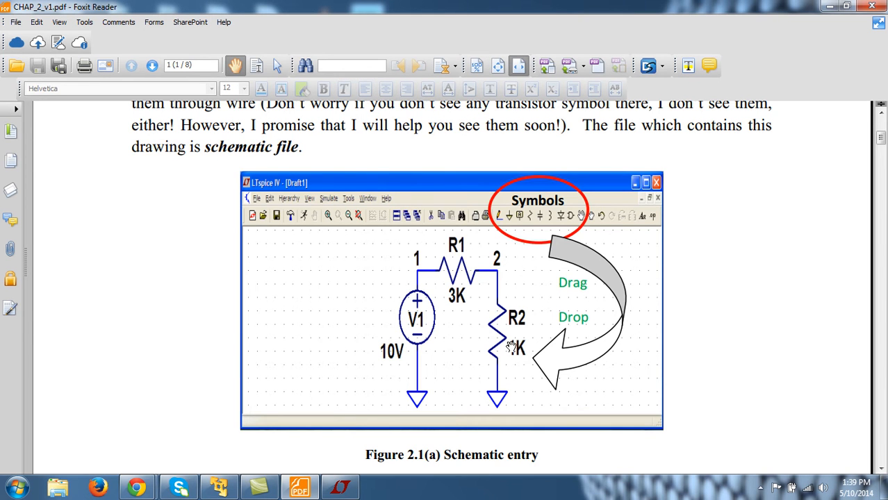
pyautogui.moveTo(339, 487)
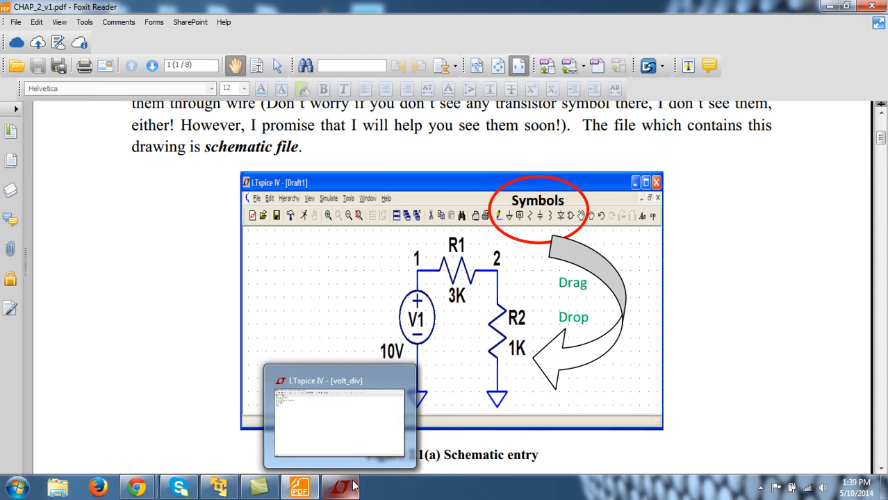
pyautogui.click(350, 491)
pyautogui.click(349, 491)
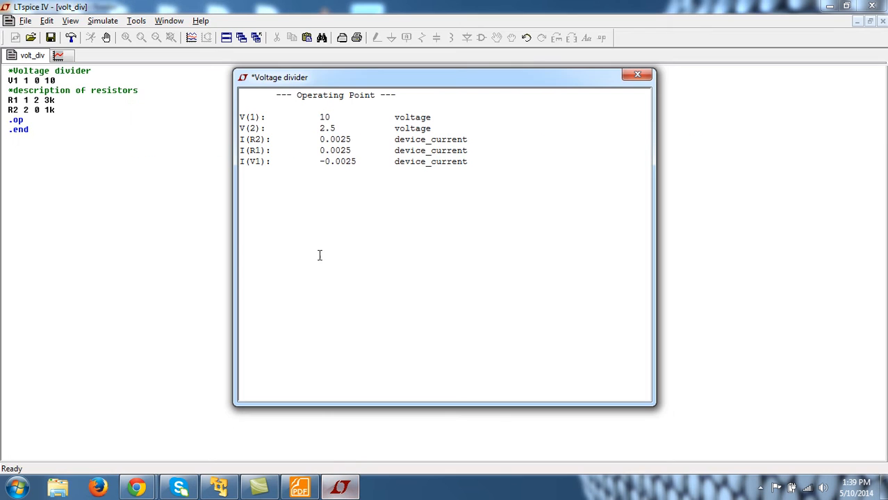
pyautogui.click(637, 74)
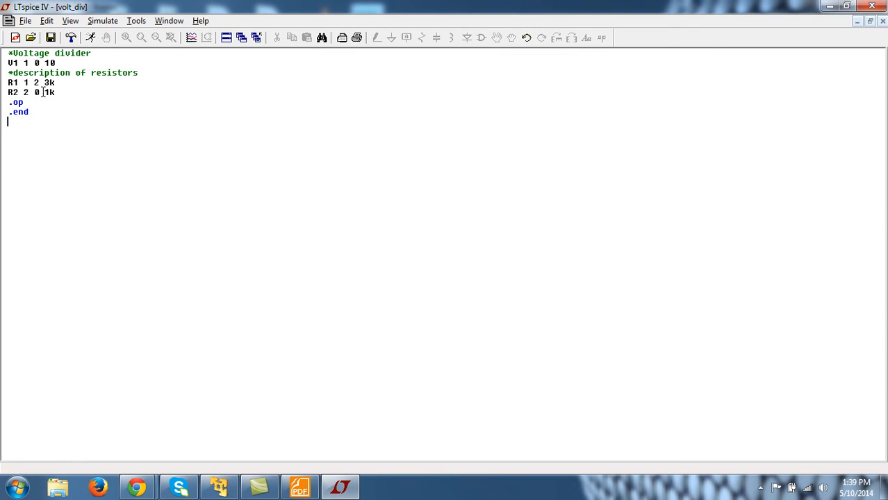
# Edit the R1 line to 'R1 2 1 3k', save the netlist and rerun the simulation.
pyautogui.click(38, 82)
pyautogui.press('BackSpace')
pyautogui.press('BackSpace')
pyautogui.press('BackSpace')
pyautogui.write('2 1')
pyautogui.click(50, 38)
pyautogui.click(91, 37)
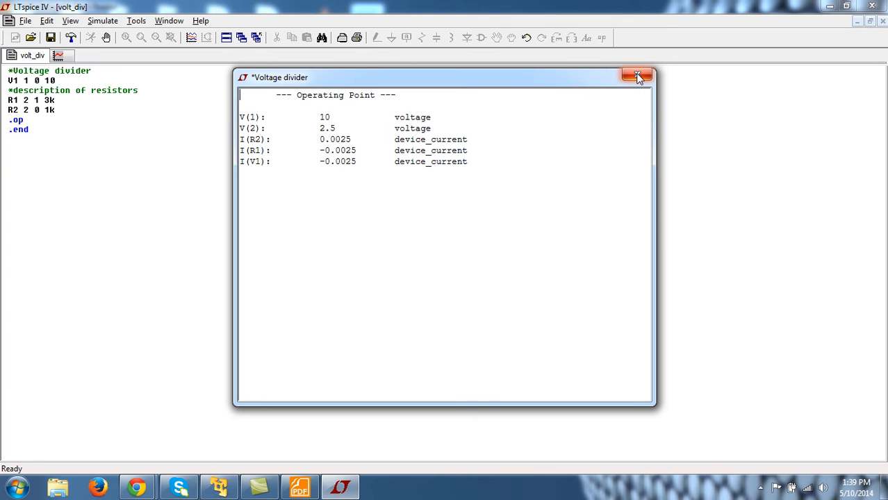
pyautogui.click(638, 77)
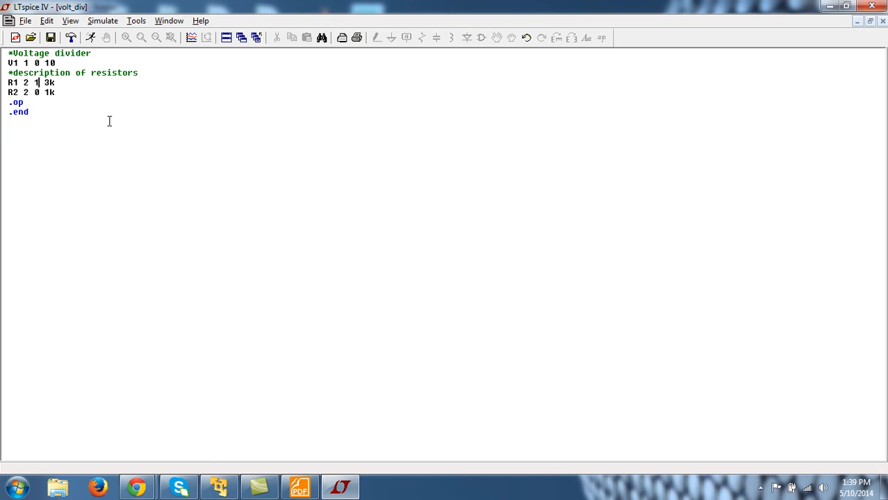
pyautogui.click(75, 98)
pyautogui.click(91, 38)
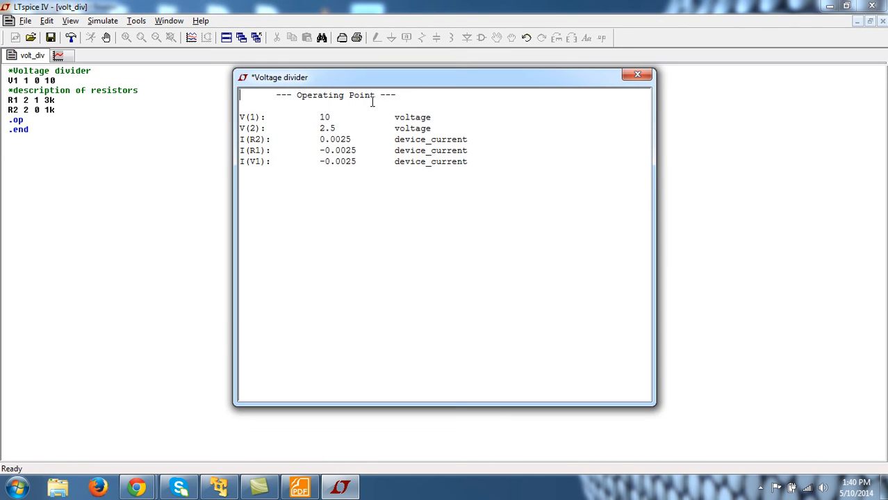
pyautogui.moveTo(374, 78); pyautogui.dragTo(393, 79)
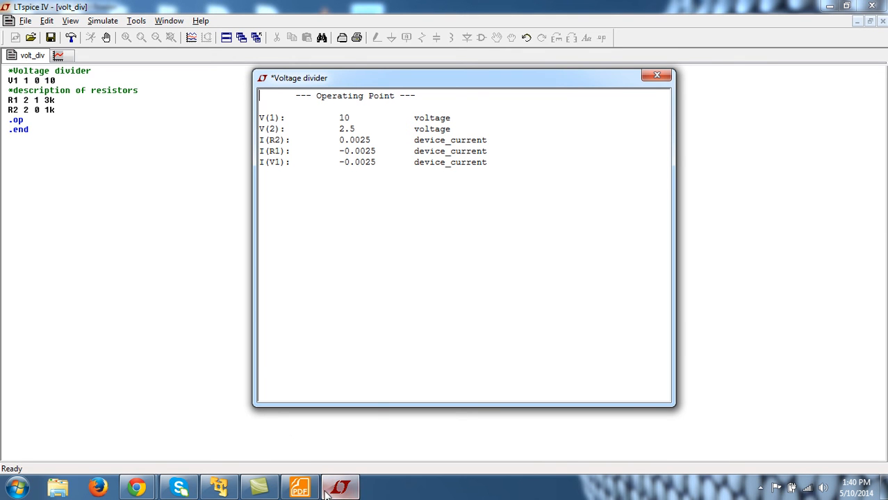
pyautogui.click(300, 488)
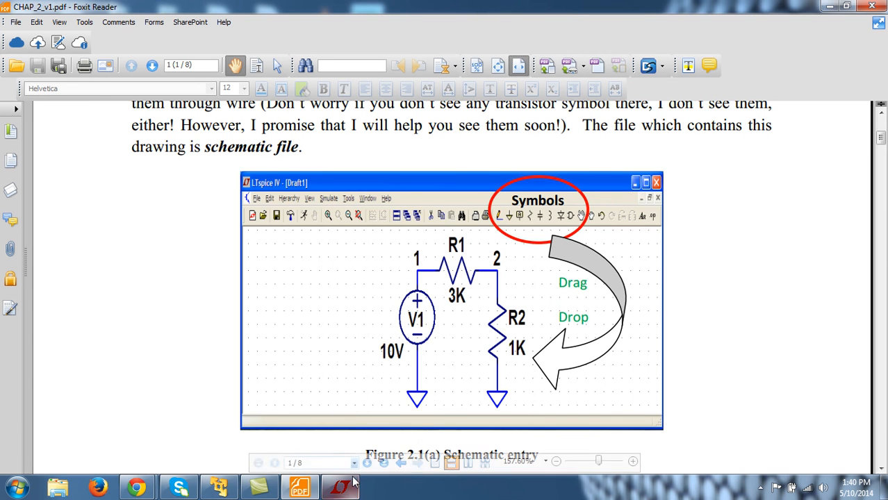
pyautogui.moveTo(340, 488)
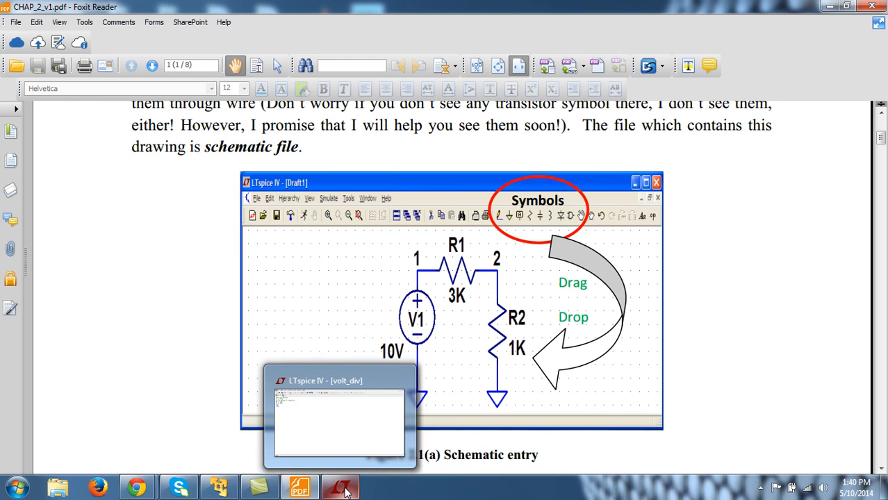
pyautogui.click(344, 490)
pyautogui.click(340, 489)
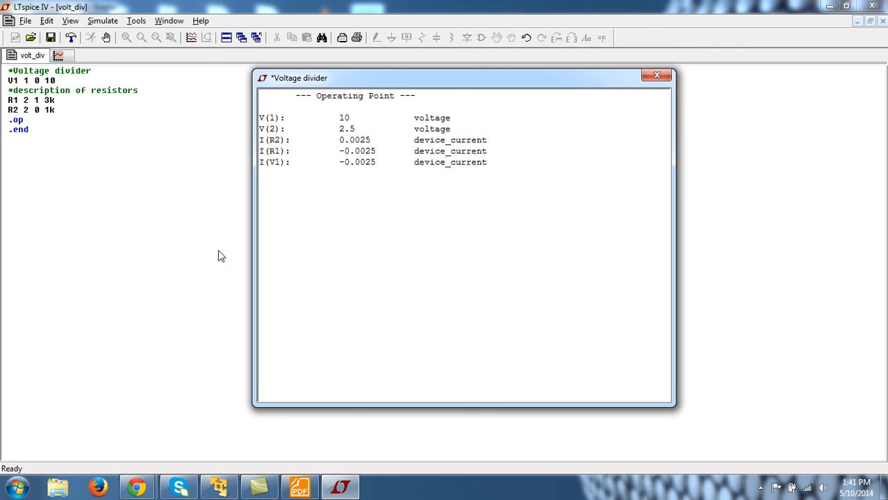
pyautogui.click(300, 486)
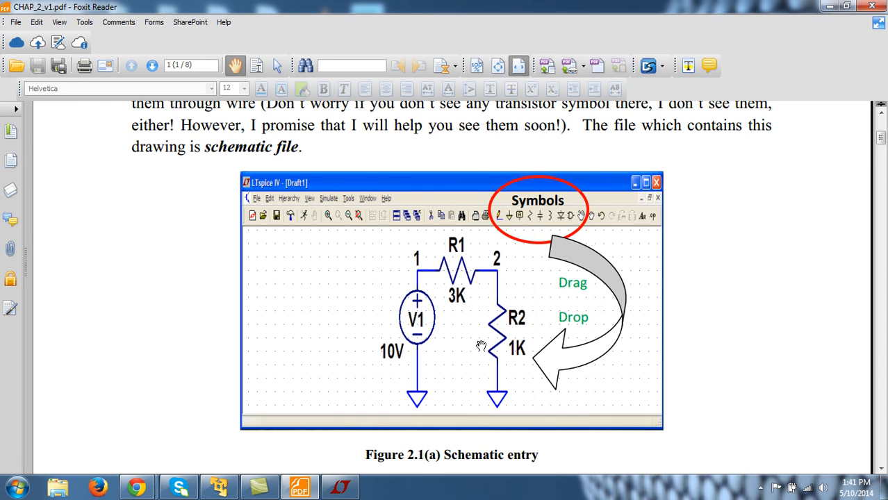
pyautogui.click(339, 488)
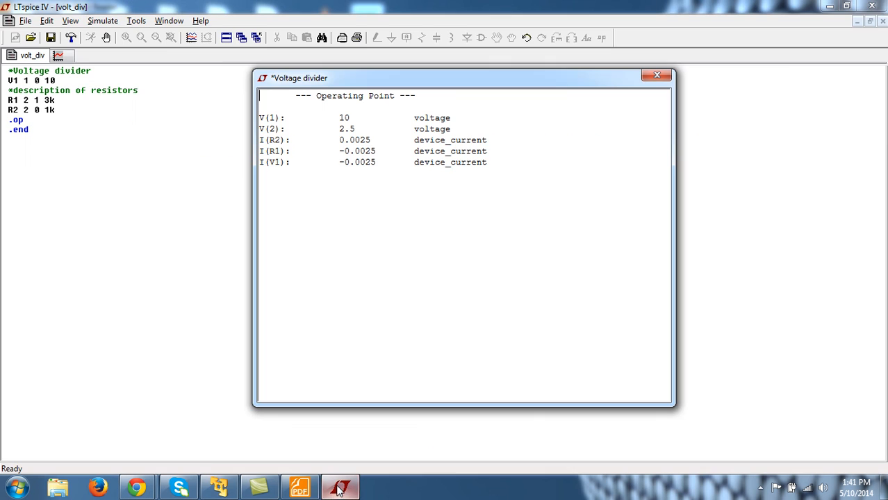